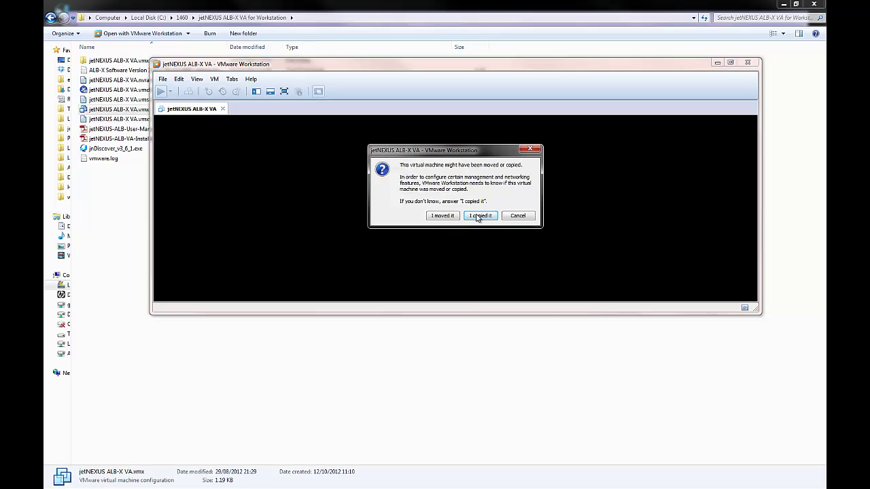
- Answer 'I copied it' so the jetNEXUS ALB-X VA machine powers on
left_click(479, 216)
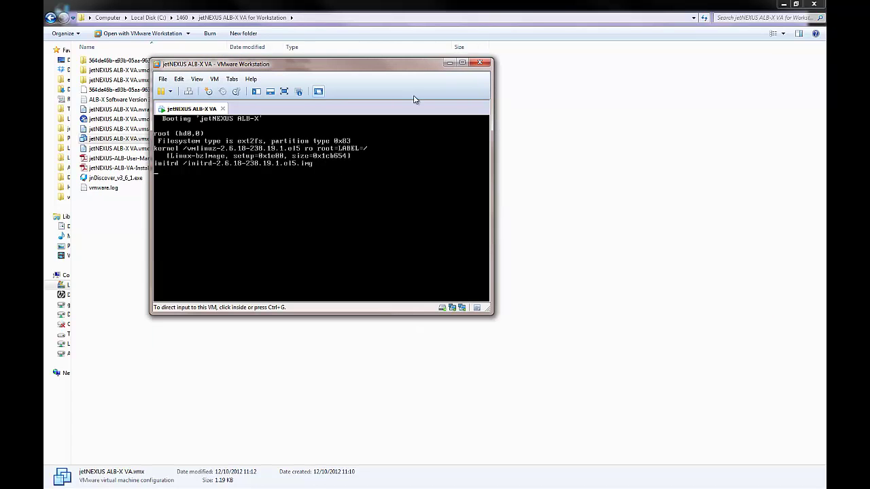
- Maximize the VM window and let the appliance finish booting with its webconsole and eth0 up
left_click(463, 63)
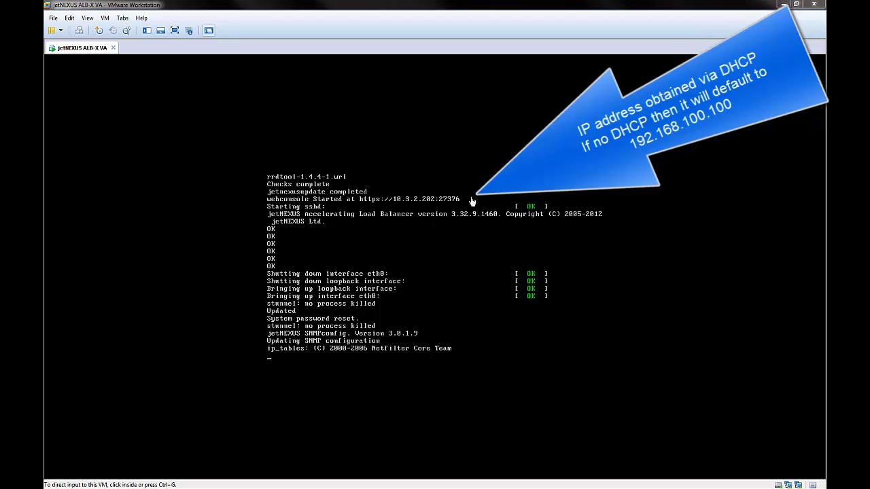
- Log in to the appliance console as admin with the default password, then enter set greenside=10.3.2.250
left_click(346, 365)
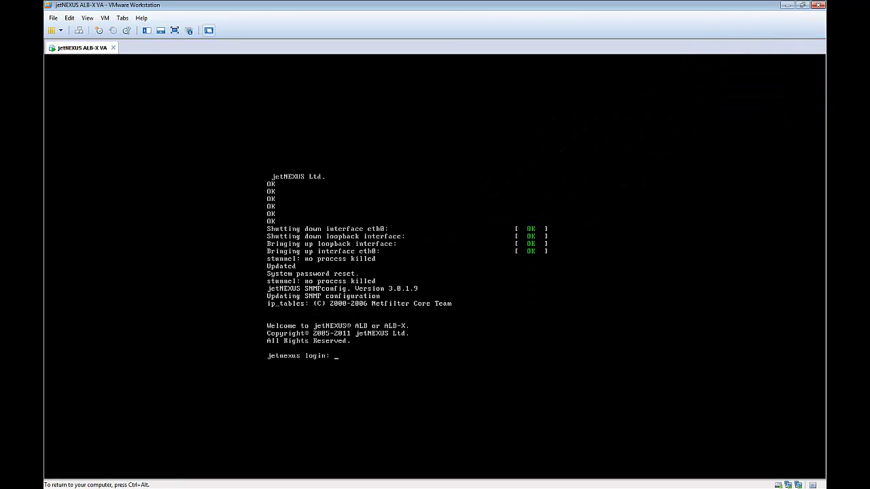
type("admin")
key("Return")
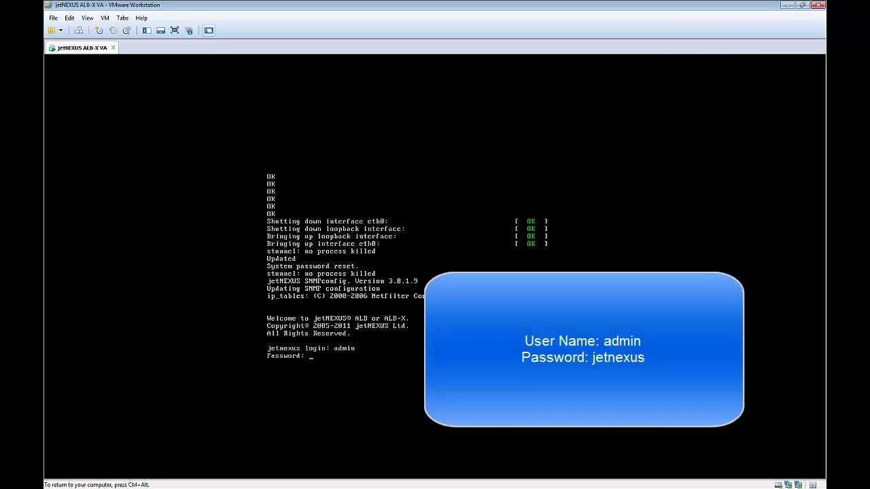
type("jetnexus")
key("Return")
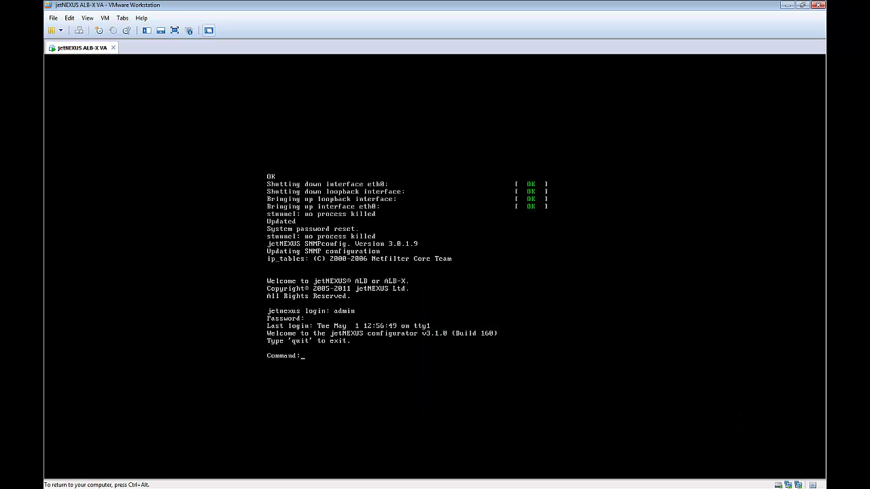
type("set greenside=10.3.2.250")
key("Return")
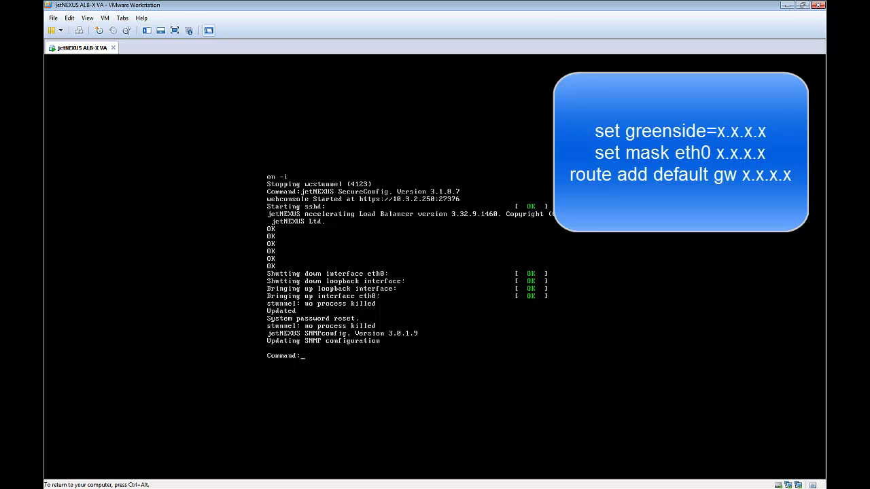
- Check the routing table and set eth0's subnet mask to 255.255.255.0
type("route")
key("Return")
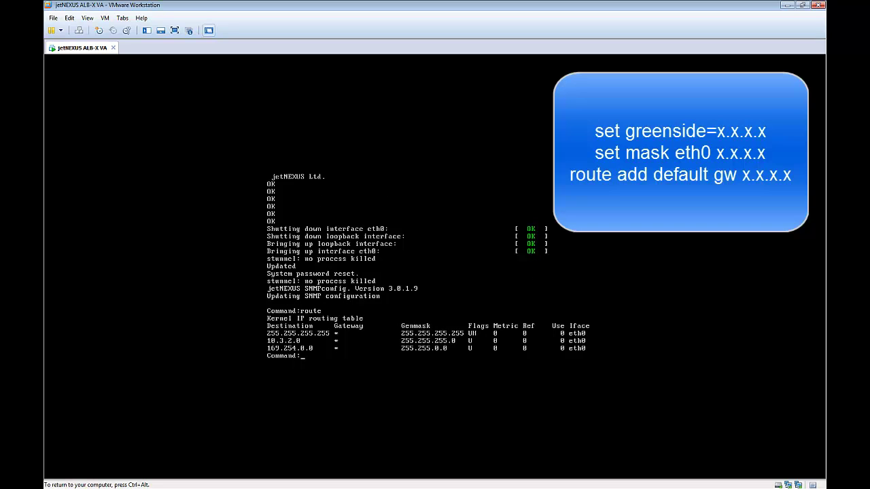
type("set mask eth0 255.255.255.0")
key("Return")
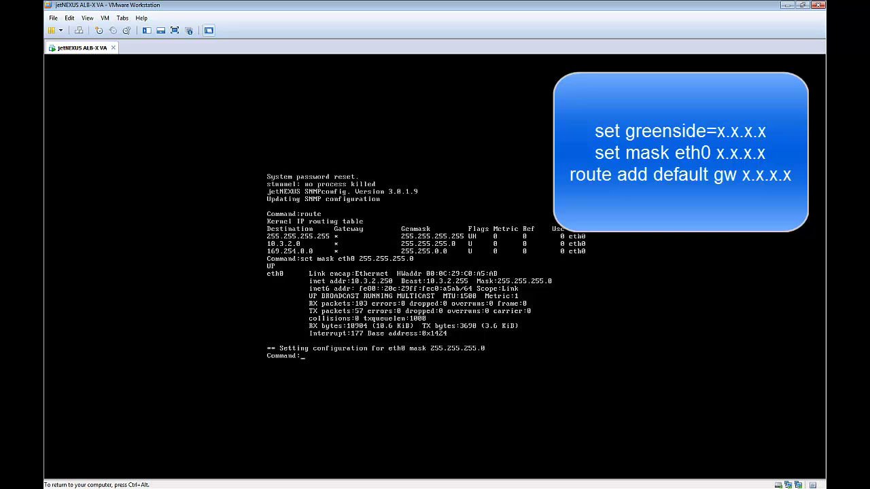
- Add default gateway 10.3.2.2, verify with route and ifconfig eth0, then release input
type("route add default gw 10.3.2.2")
key("Return")
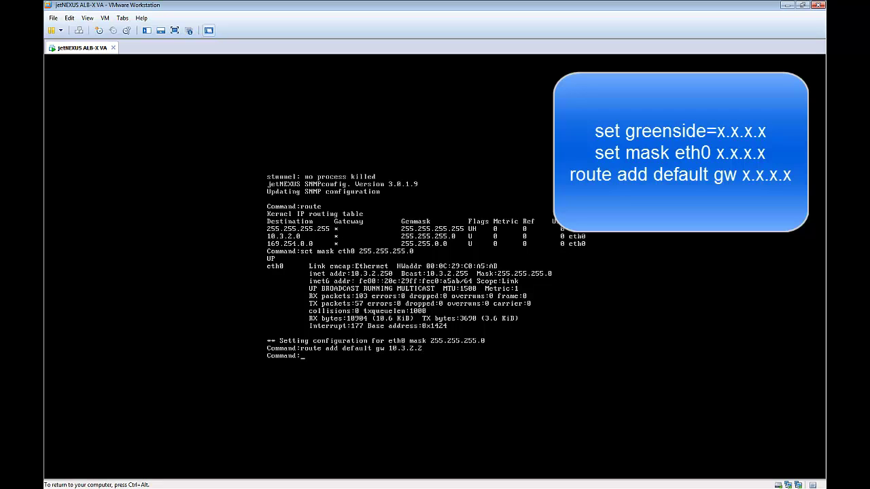
type("route")
key("Return")
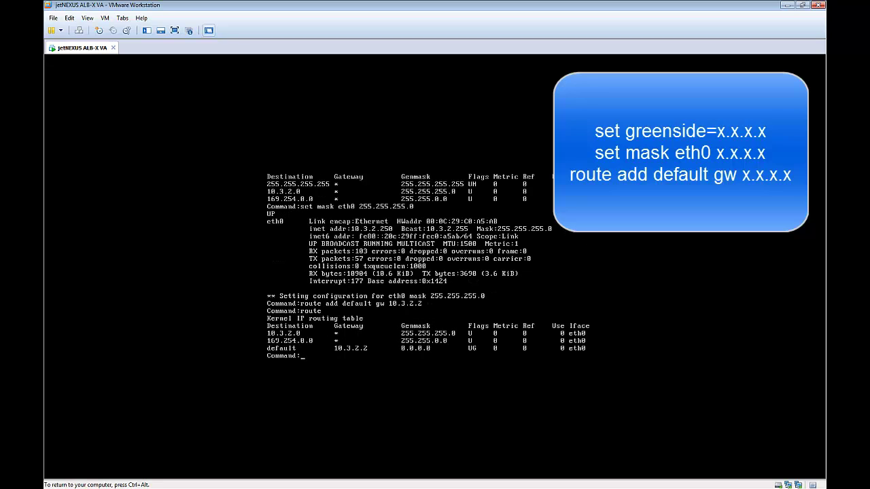
type("ifconfig eth0")
key("Return")
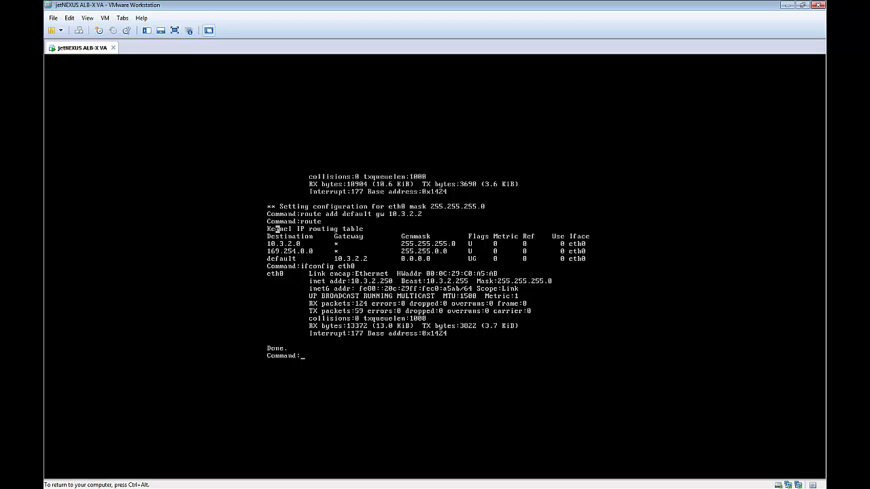
key("ctrl+alt")
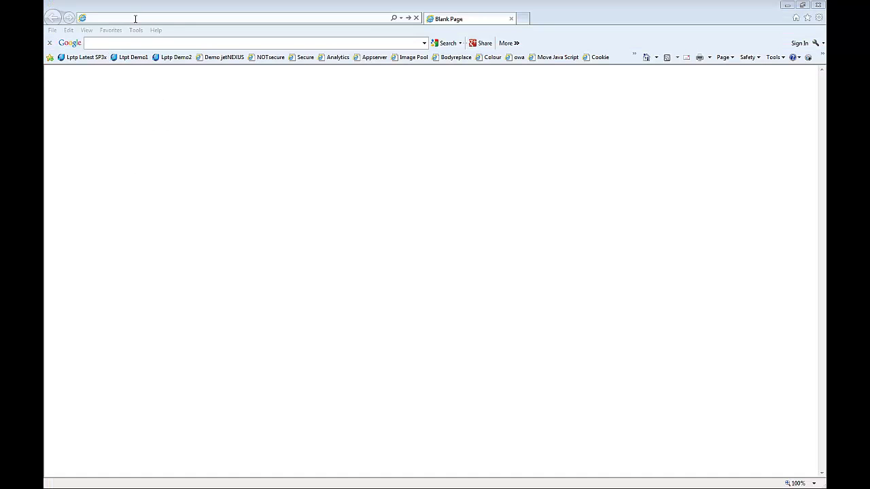
left_click(135, 18)
type("https")
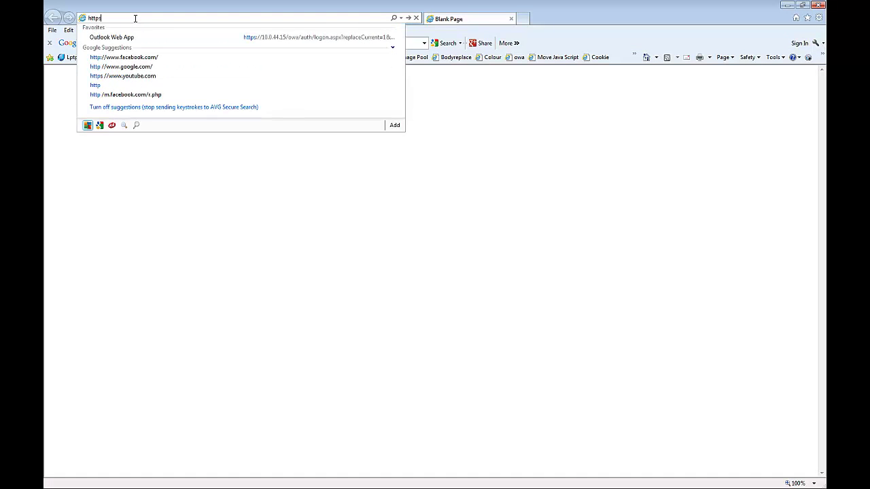
type("://")
type("1")
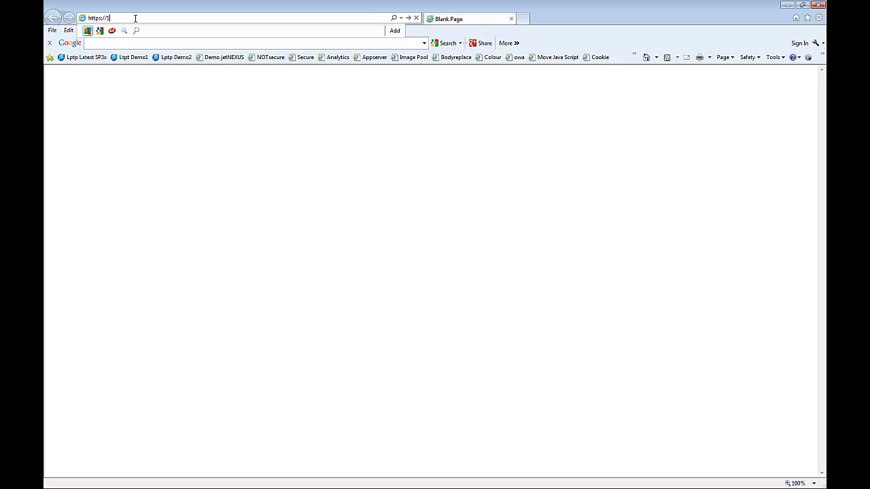
type("0.3.2.250:2737")
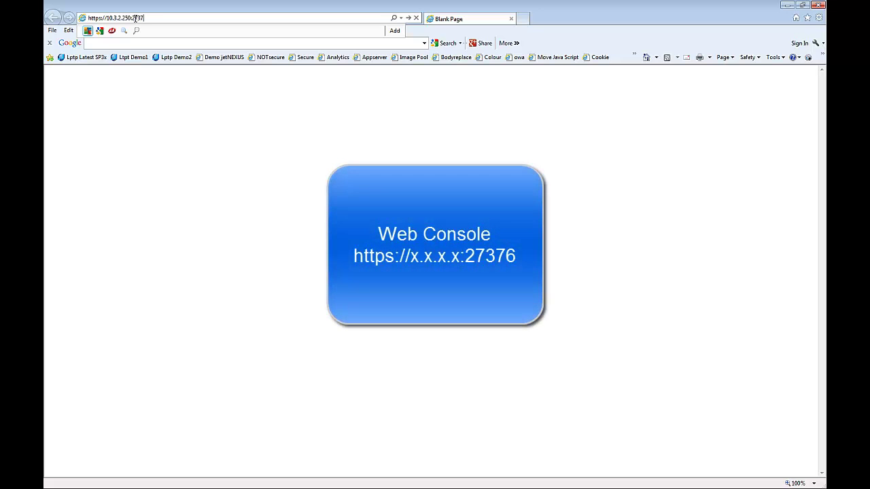
type("6")
key("Return")
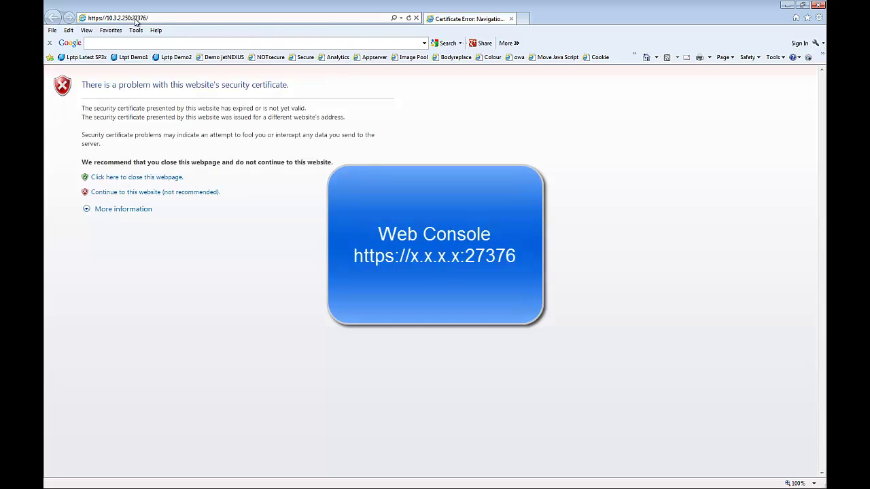
- Continue past the certificate warning and sign in with the admin credentials
left_click(190, 192)
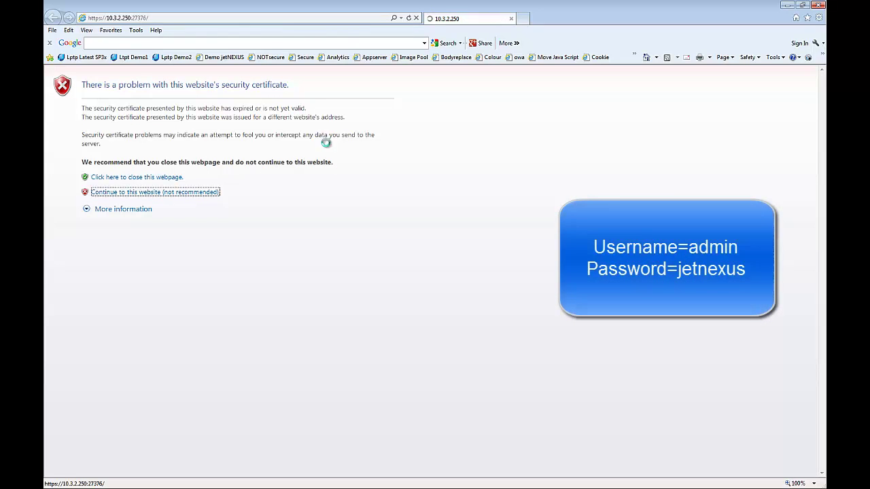
type("adm")
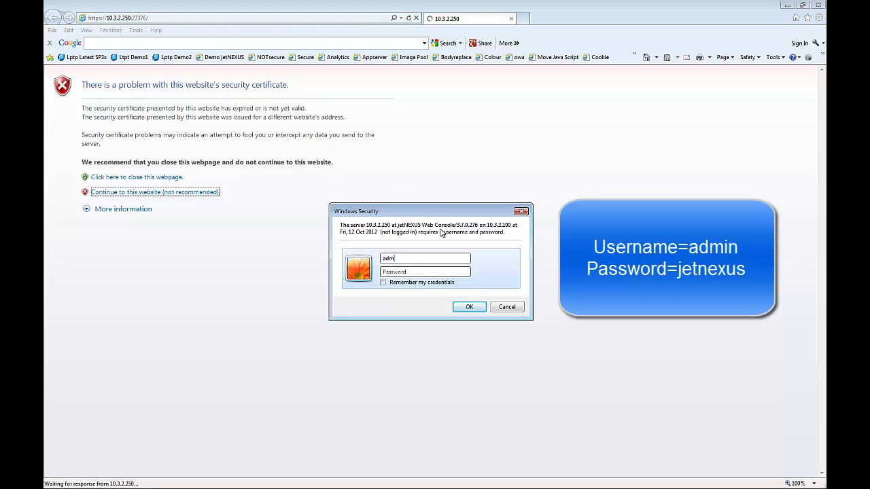
type("injetnexus")
key("Return")
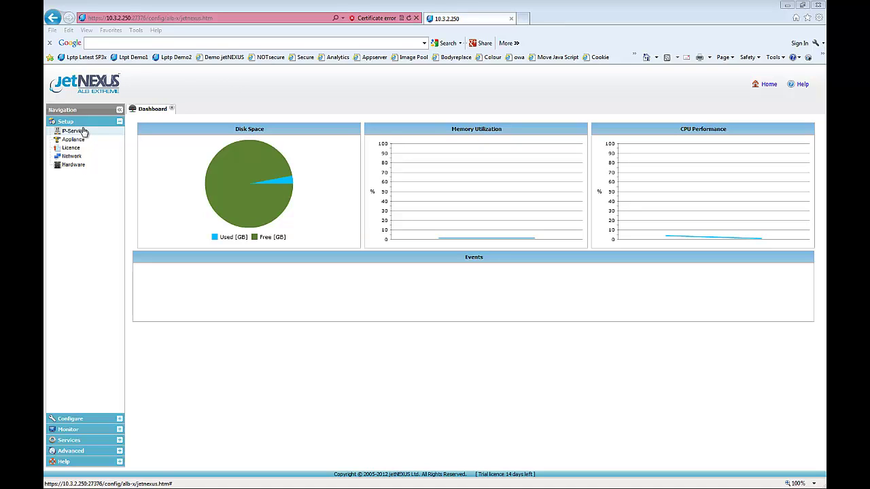
- Open Setup > IP-Services, then Advanced > Update Software and highlight the 3.32.9 (Build 1460) version
left_click(75, 131)
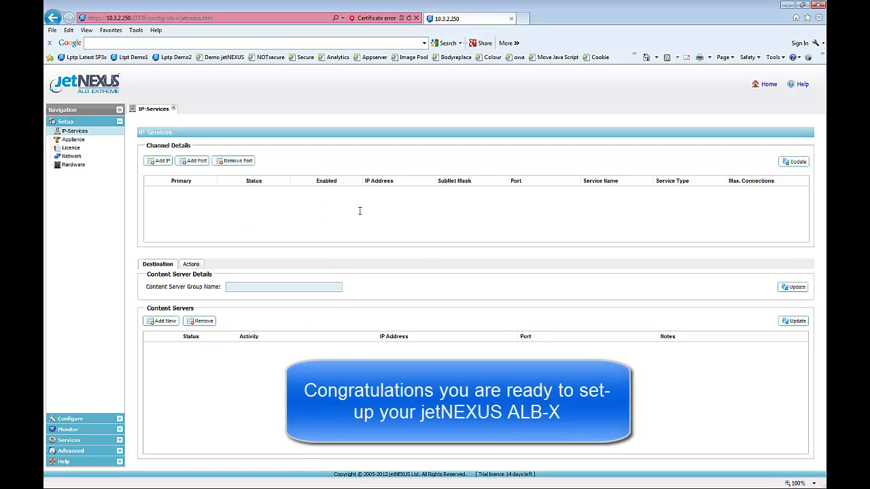
left_click(73, 451)
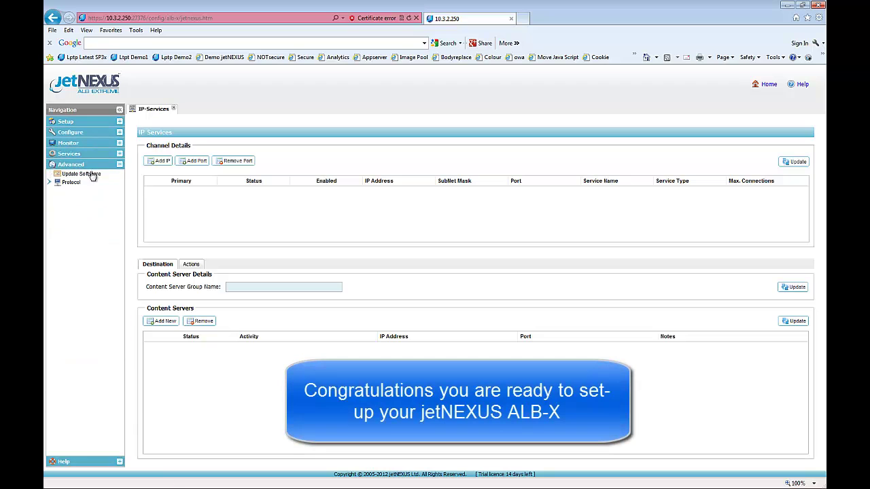
left_click(93, 171)
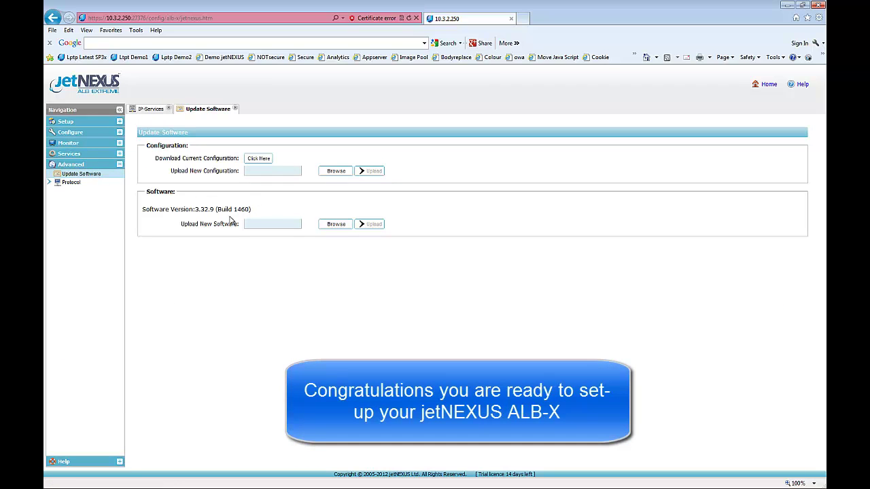
left_click_drag(229, 217, 147, 212)
left_click(175, 342)
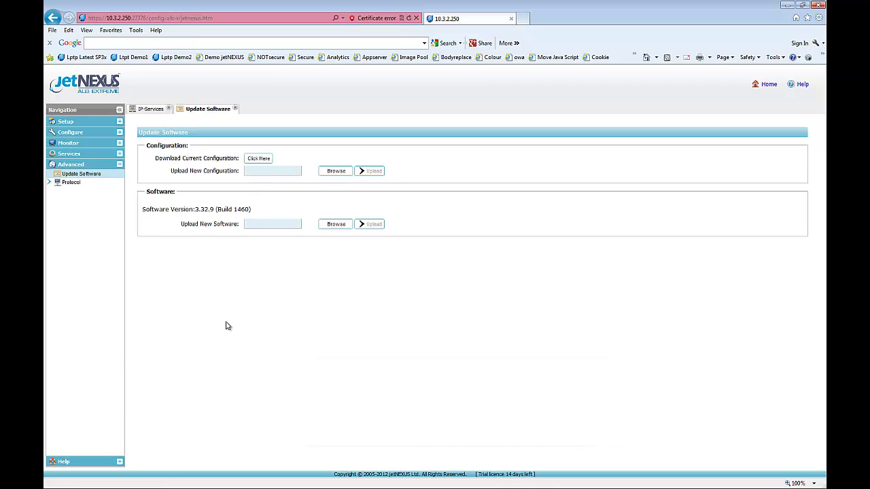